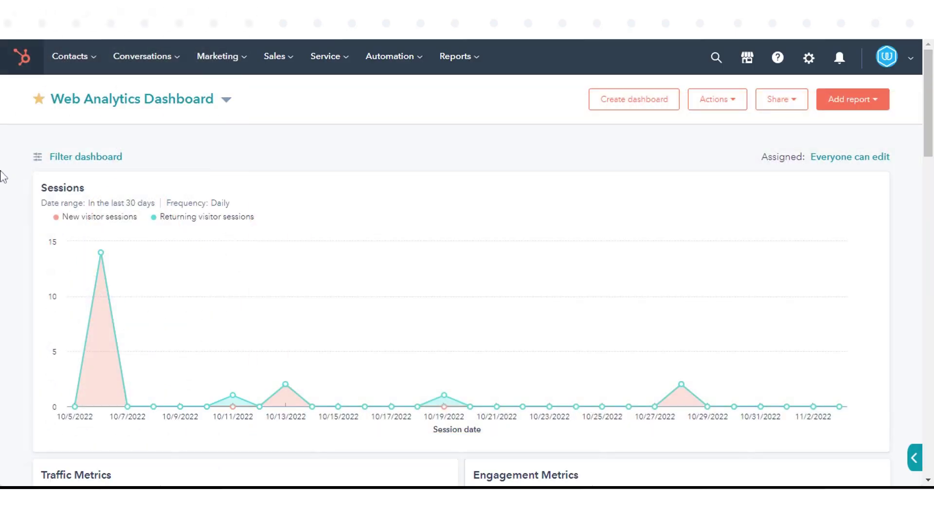
Step: Start a new Customer satisfaction survey from Service > Feedback Surveys and keep Email as the delivery method
left_click(326, 57)
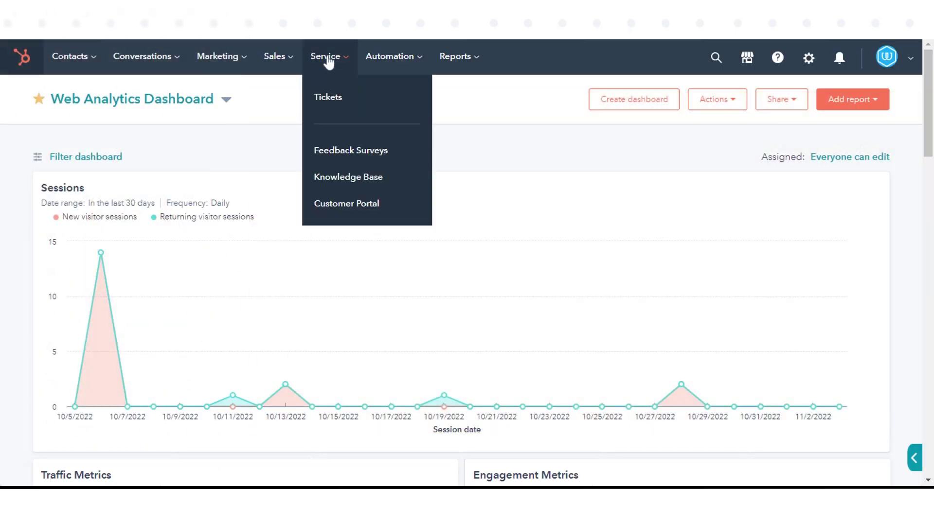
left_click(327, 153)
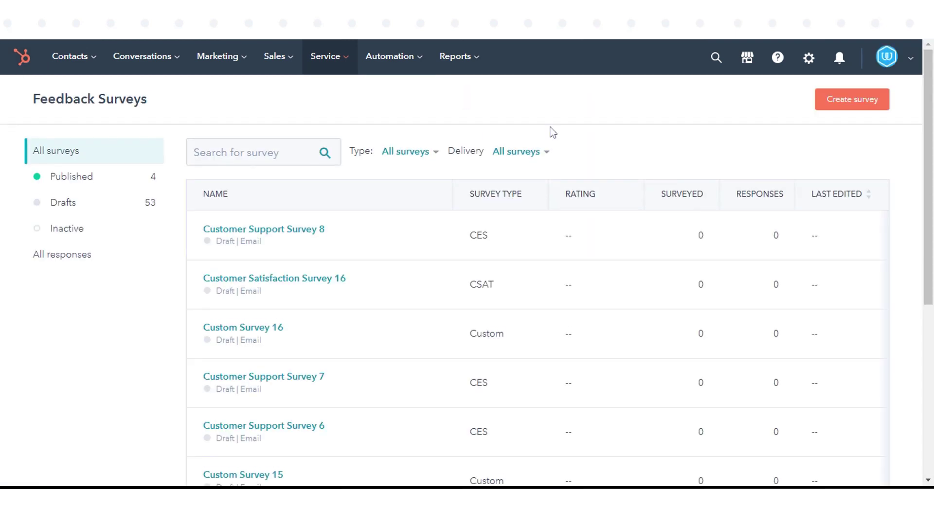
left_click(849, 100)
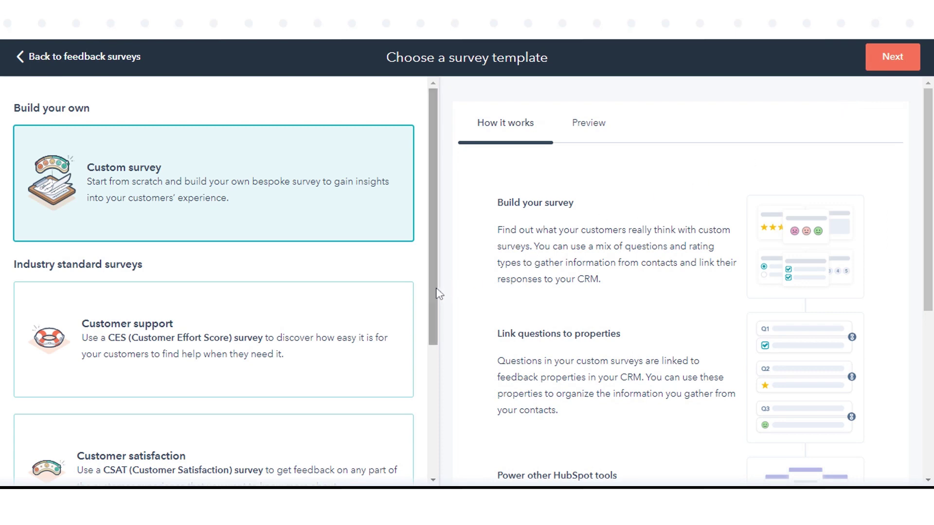
scroll(434, 344, "down", 2)
left_click(269, 365)
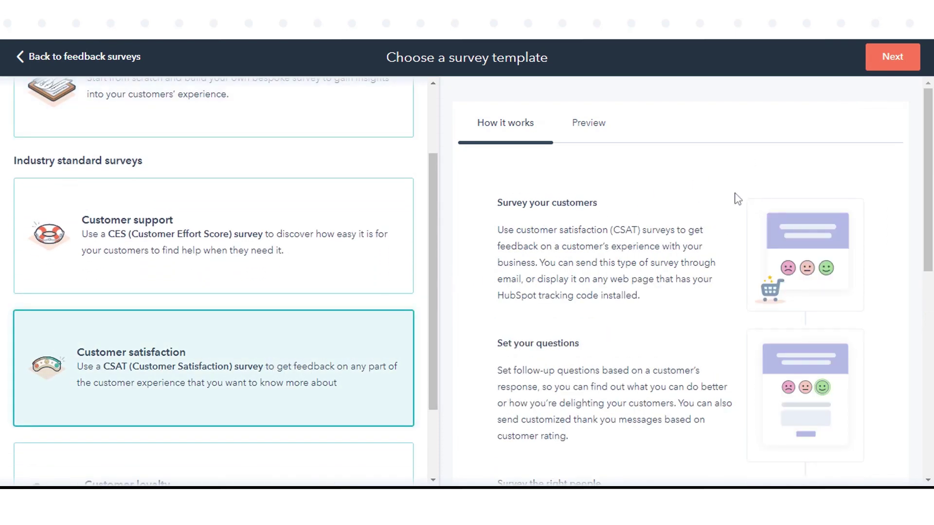
left_click(890, 62)
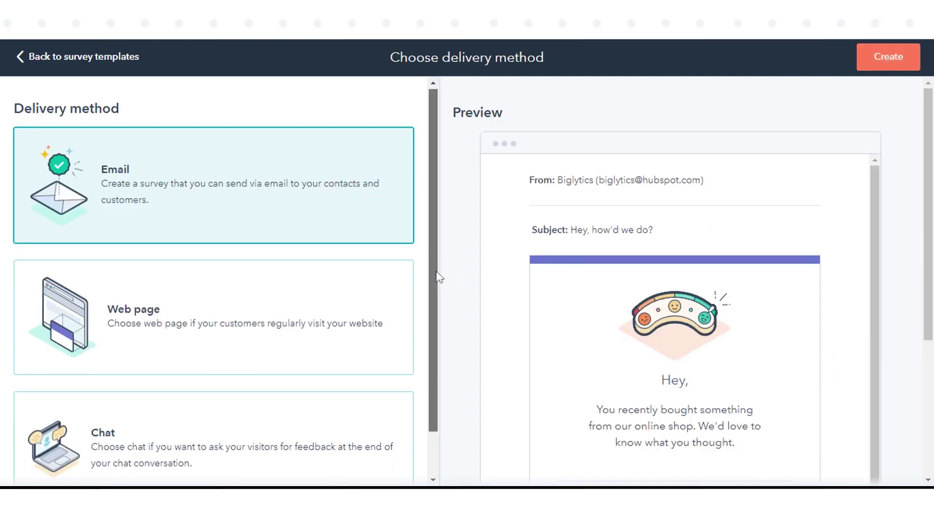
scroll(439, 280, "down", 1)
scroll(439, 281, "down", 1)
scroll(438, 292, "up", 1)
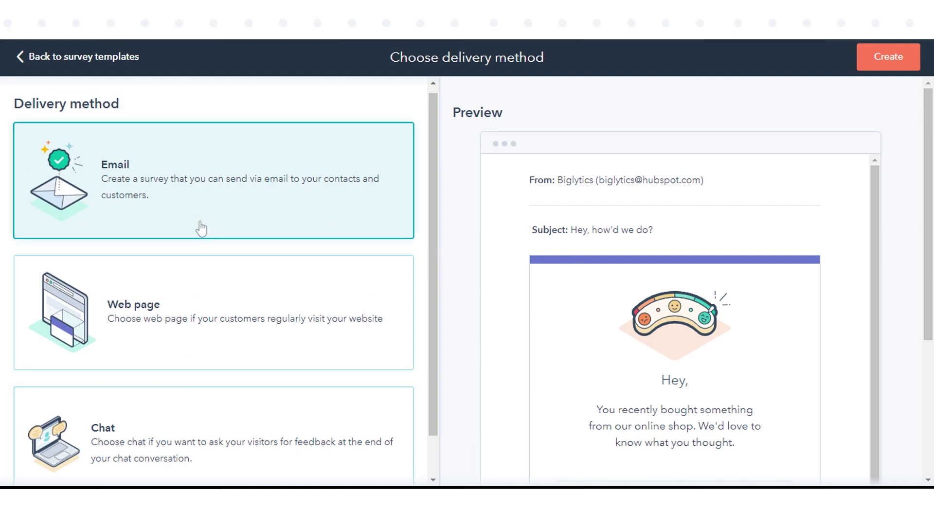
Step: Create the email survey, retitle it to end in '2022', and set its language to English (United Kingdom)
left_click(909, 65)
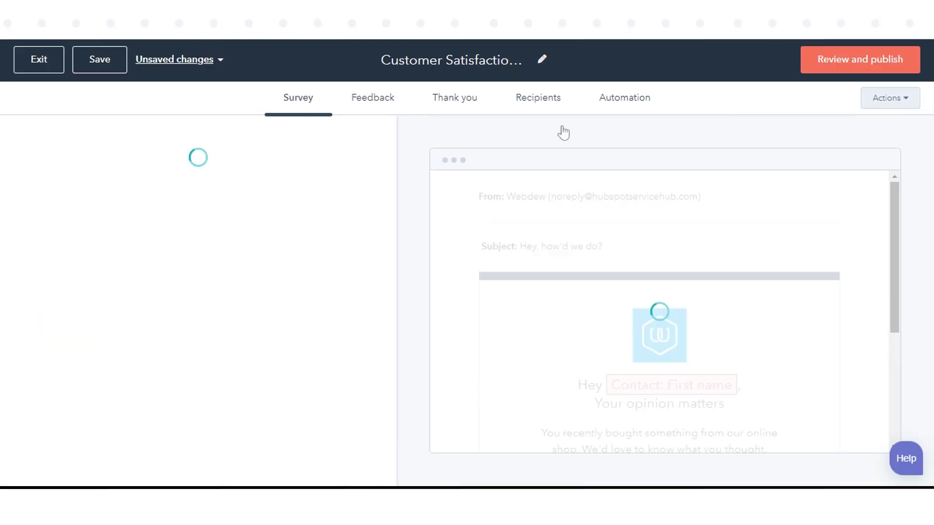
left_click(543, 63)
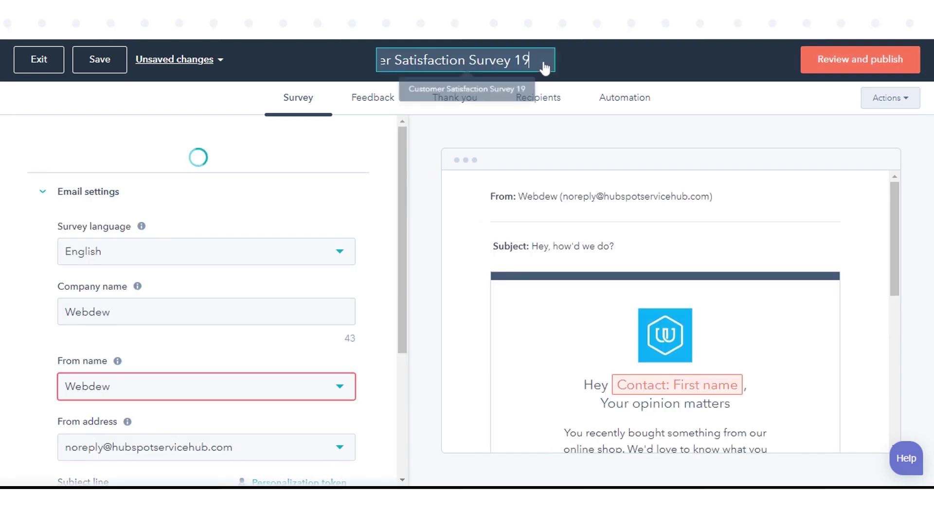
key("BackSpace")
key("BackSpace")
key("BackSpace")
type("2022")
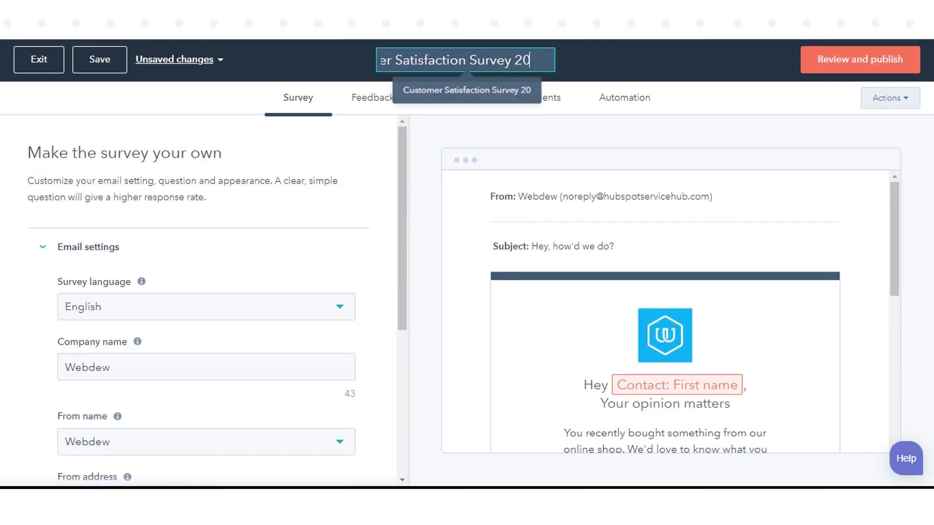
left_click(675, 91)
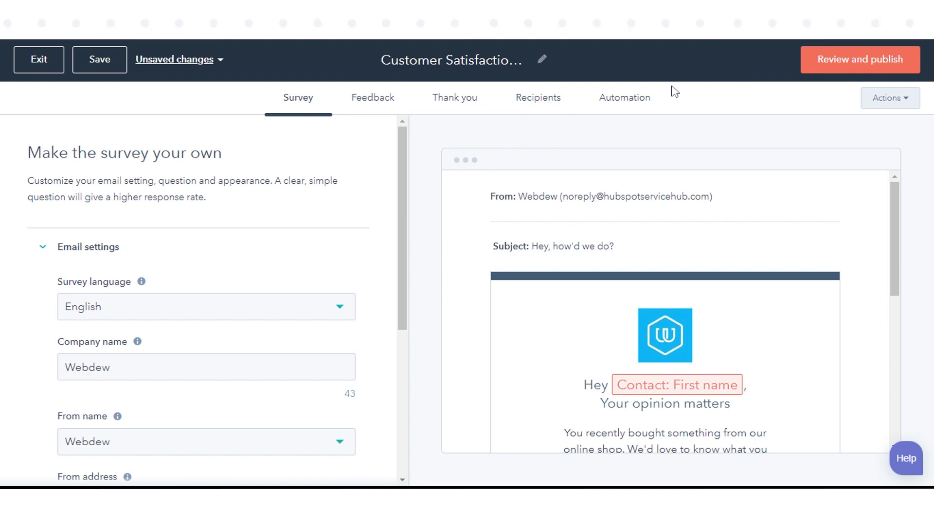
left_click(300, 322)
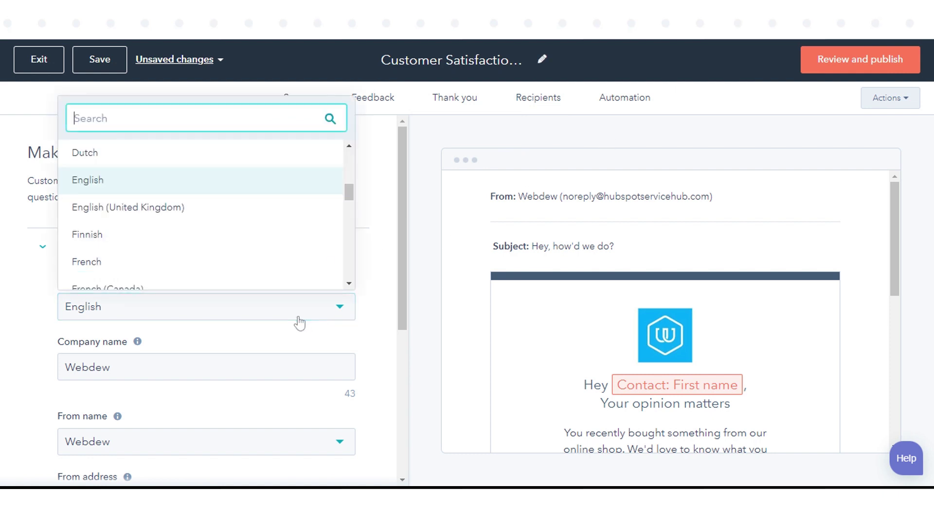
left_click(233, 204)
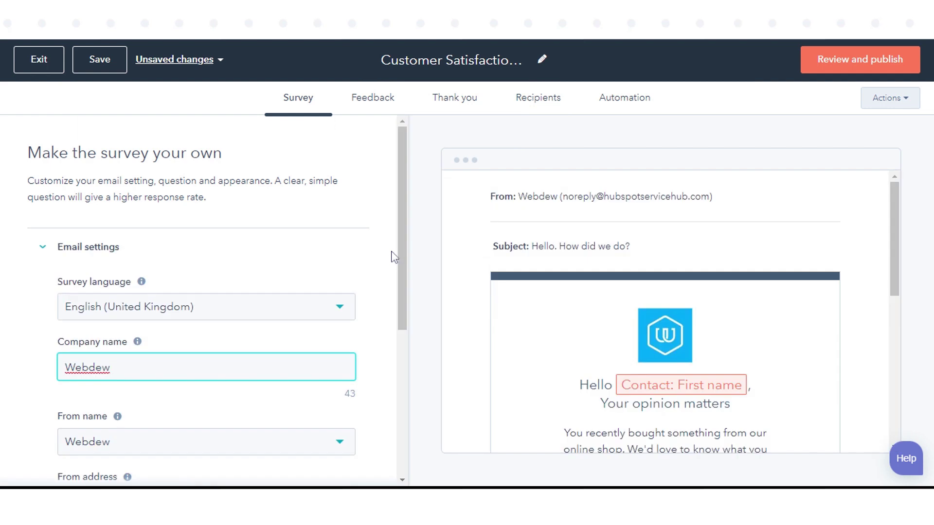
Step: Choose the matching team member as sender and change the subject to 'Hello. How did we do!!'
scroll(401, 256, "down", 3)
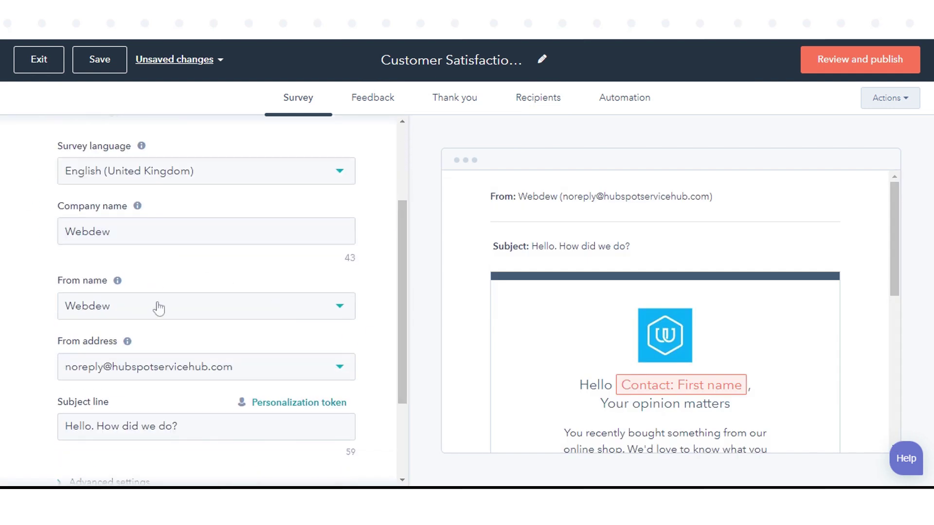
left_click(158, 308)
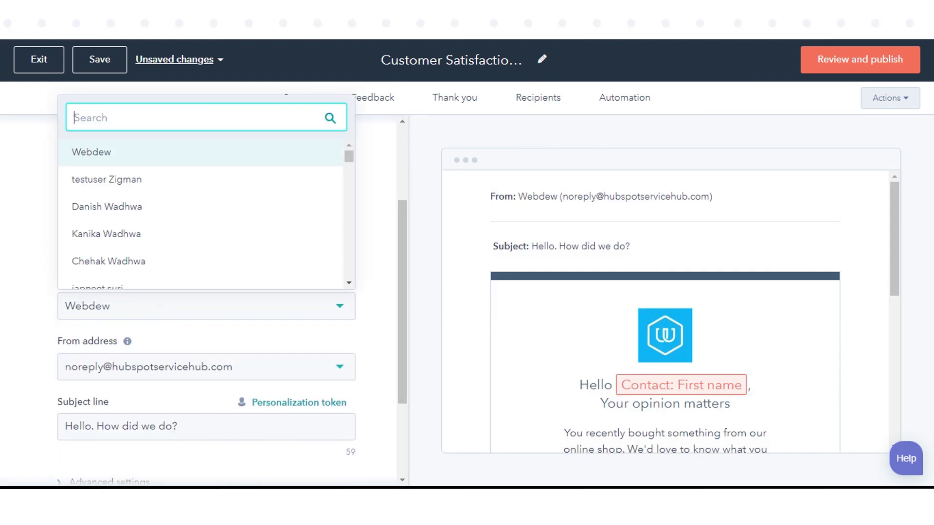
type("shu")
left_click(154, 257)
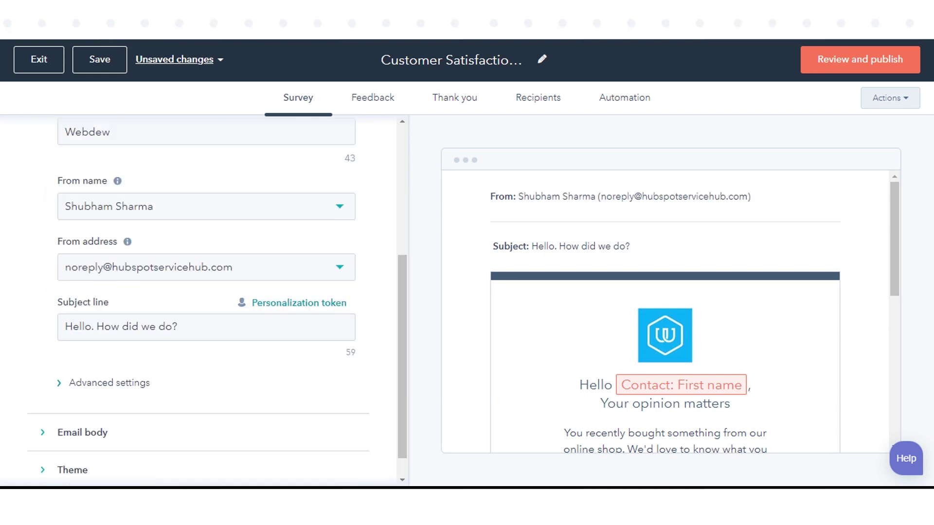
key("BackSpace")
left_click(424, 371)
Step: Expand and review the email body and theme settings
scroll(156, 402, "down", 1)
left_click(100, 415)
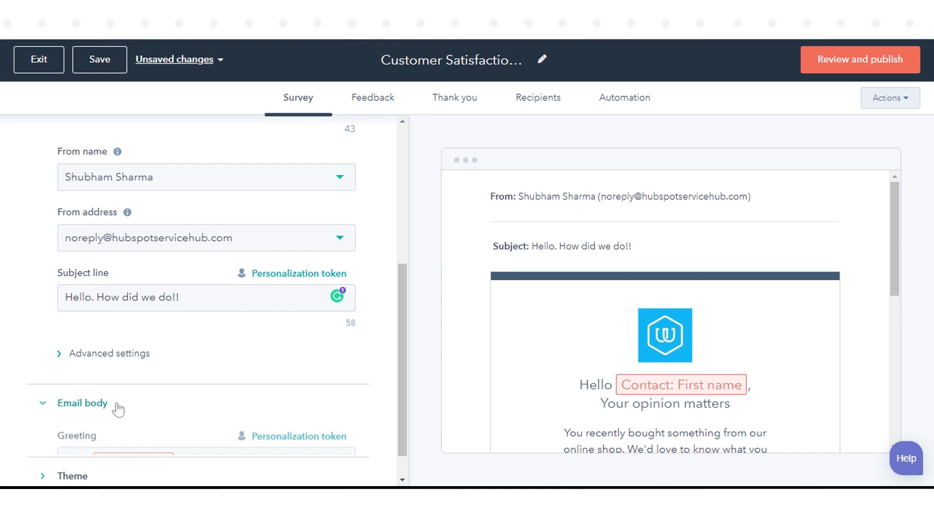
scroll(401, 438, "down", 2)
scroll(401, 452, "down", 3)
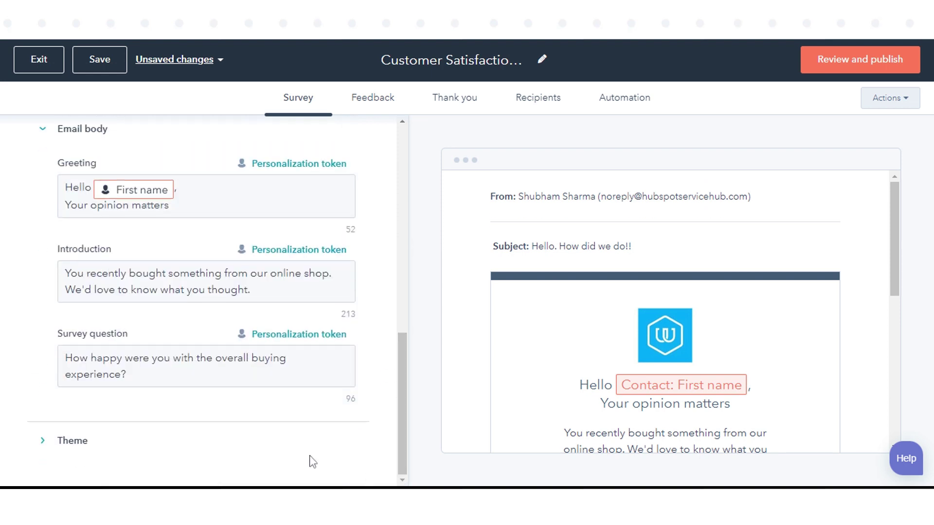
left_click(81, 447)
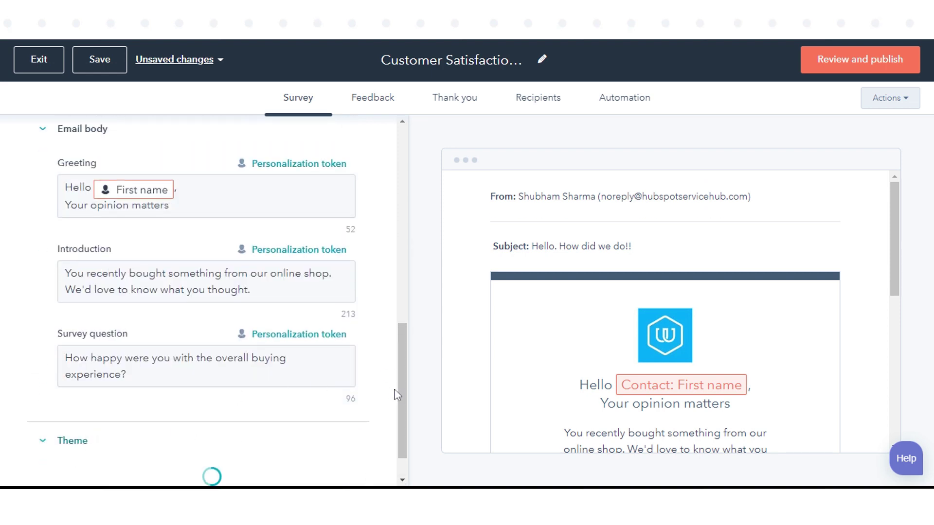
scroll(403, 427, "down", 6)
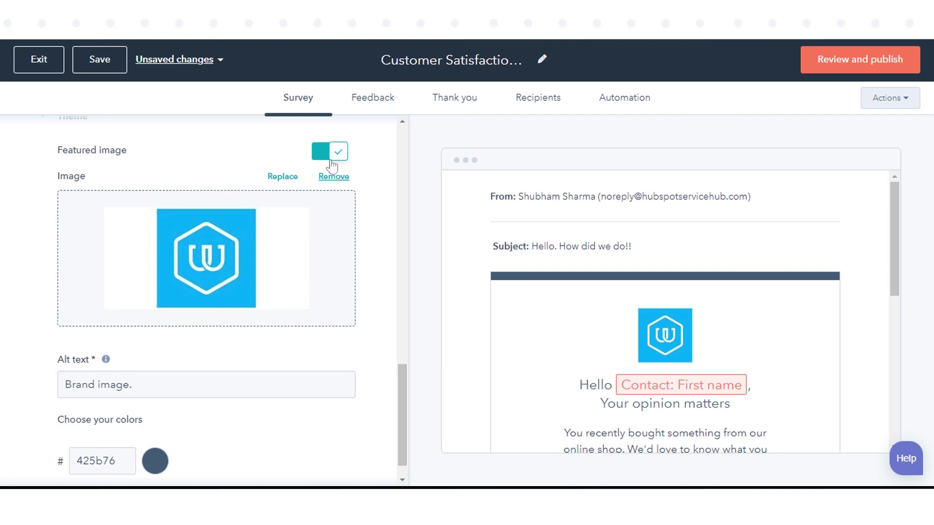
Step: Review the Feedback tab's follow-up questions for neutral and happy ratings
left_click(373, 98)
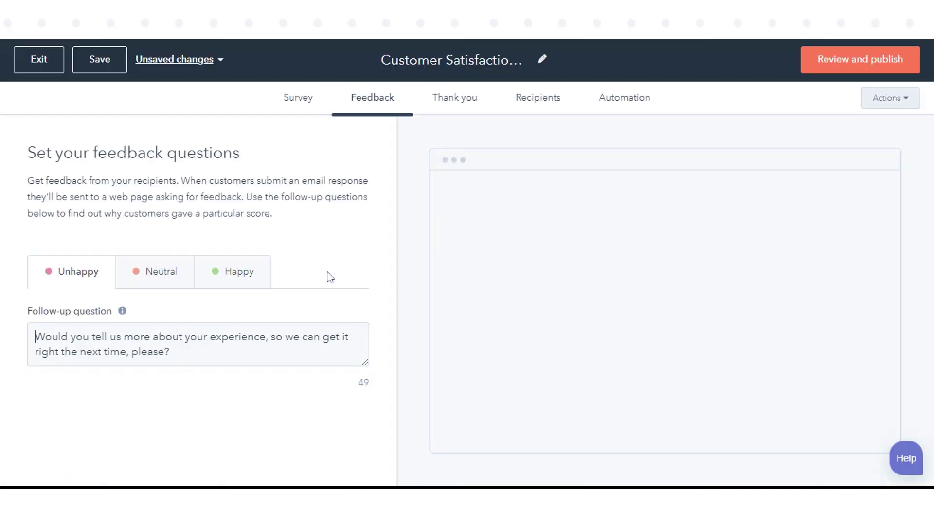
left_click(162, 279)
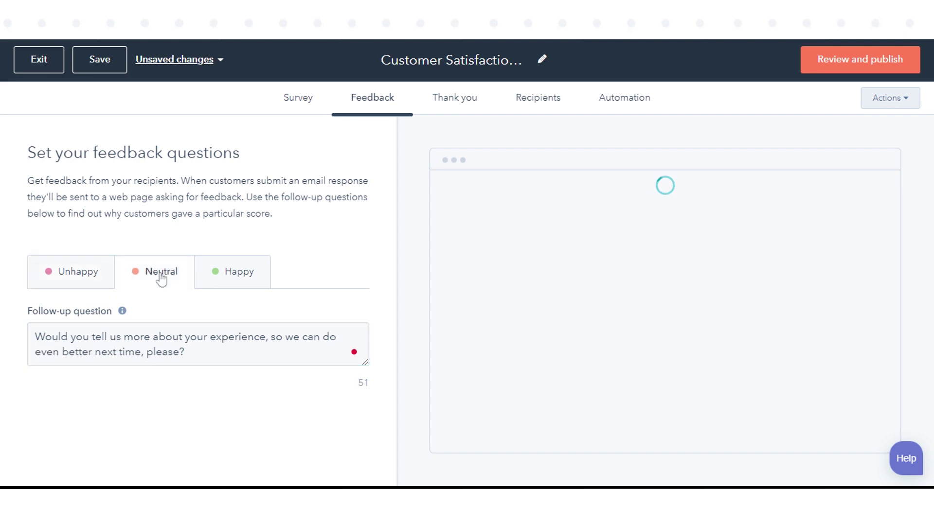
left_click(231, 281)
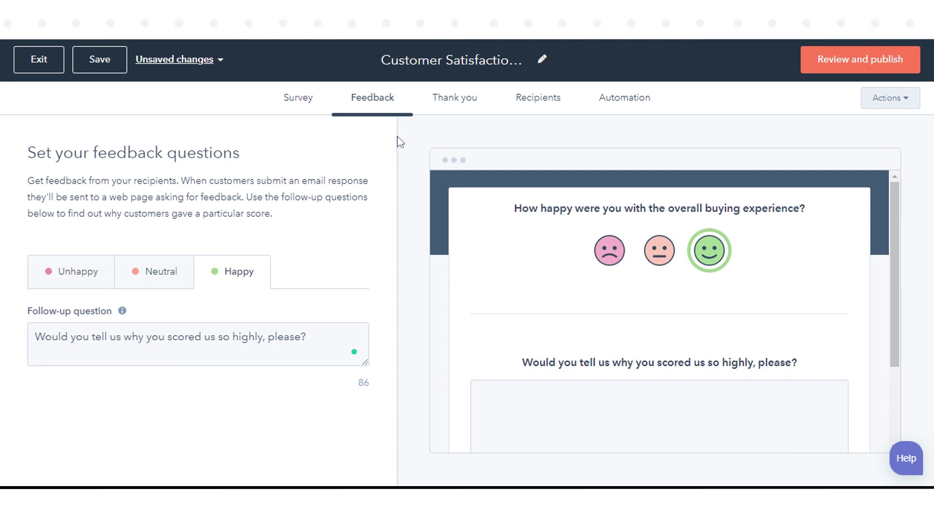
Step: Open the Thank you settings and begin rewriting the header text
left_click(446, 108)
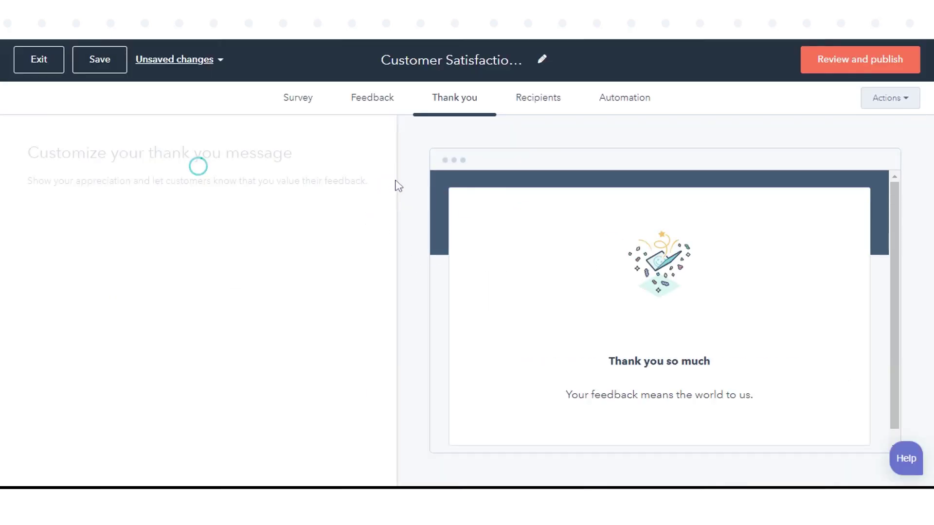
left_click_drag(401, 263, 402, 292)
left_click(130, 330)
type("1")
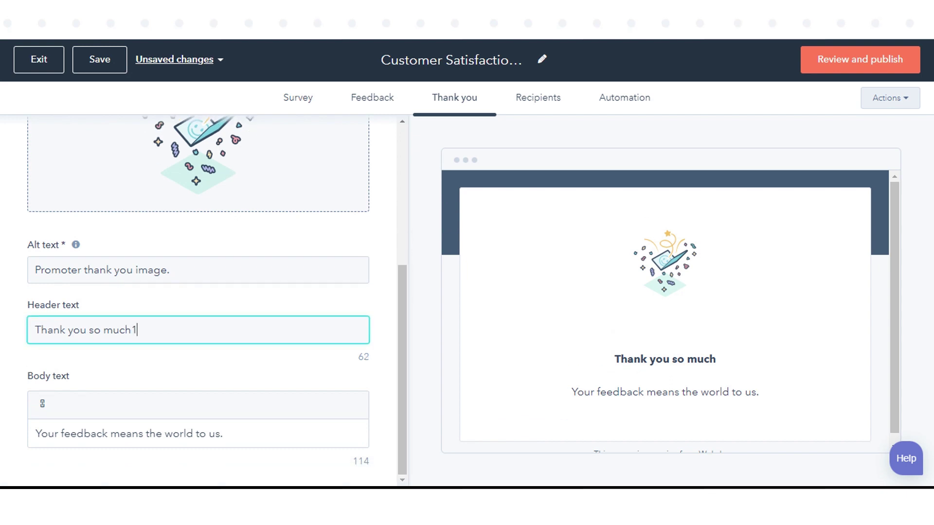
type("111")
key("BackSpace")
key("BackSpace")
key("BackSpace")
key("BackSpace")
Step: Finish the header as 'Thank you so much!!!' and try the Start from scratch and Static lists recipient options
type("!!!")
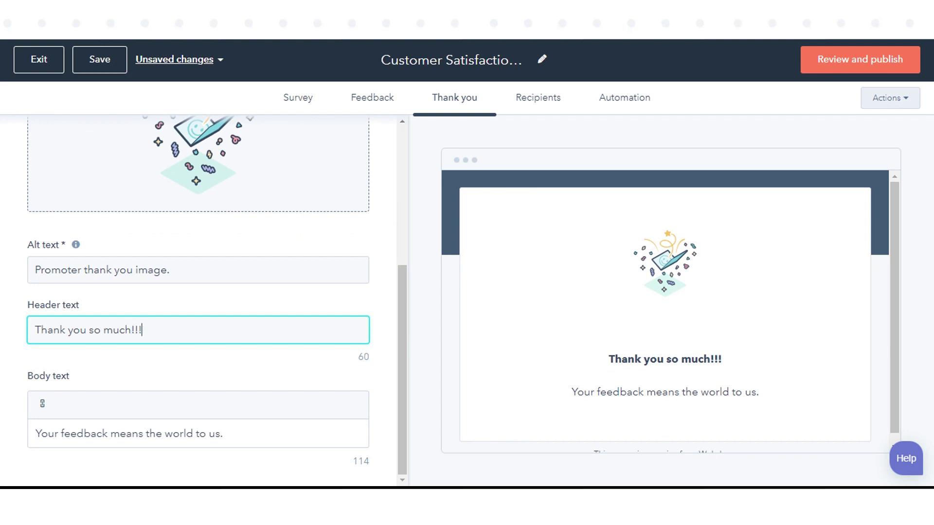
left_click(519, 111)
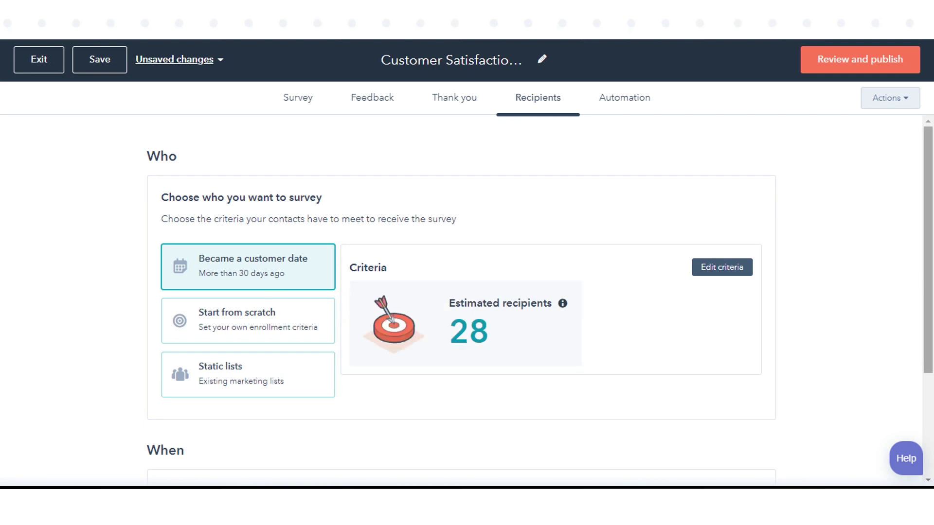
scroll(467, 301, "down", 1)
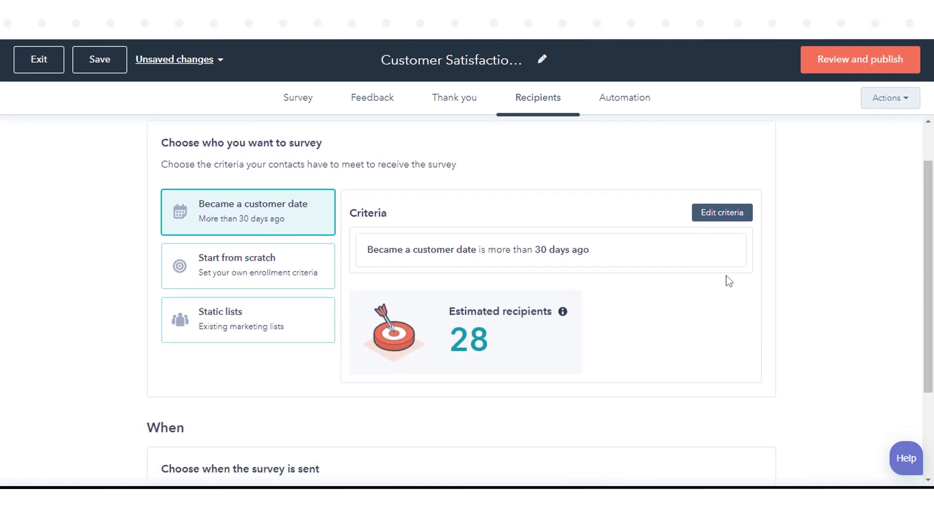
left_click(261, 272)
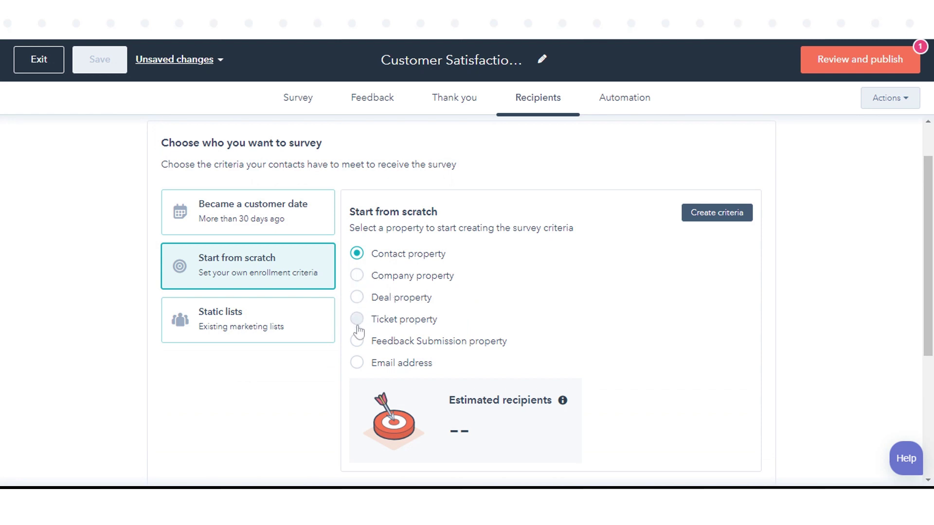
left_click(267, 333)
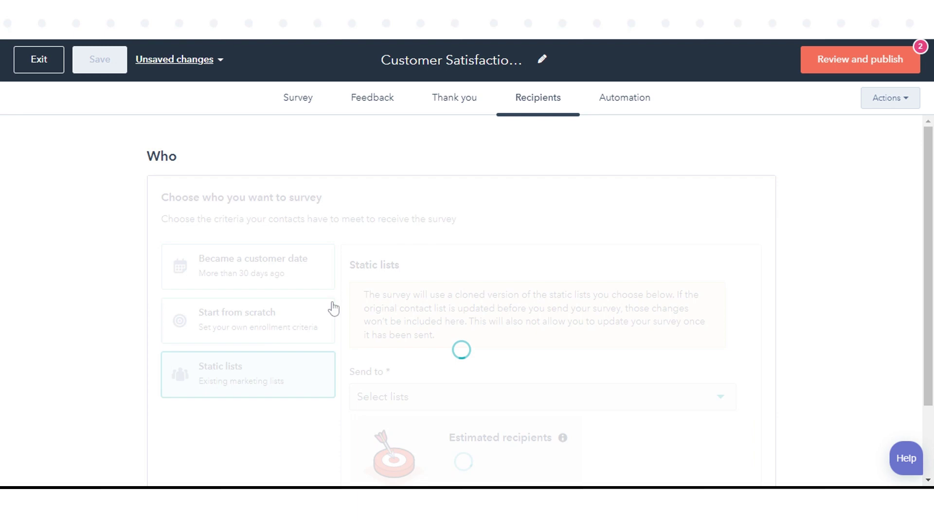
Step: Target contacts who became customers over 30 days ago, sending when they meet the criteria
left_click(613, 314)
left_click(281, 167)
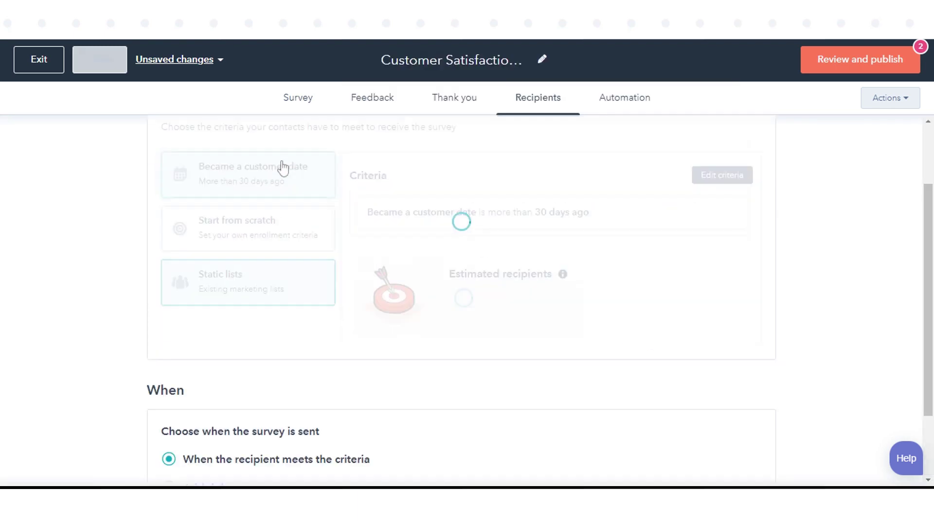
scroll(404, 351, "down", 2)
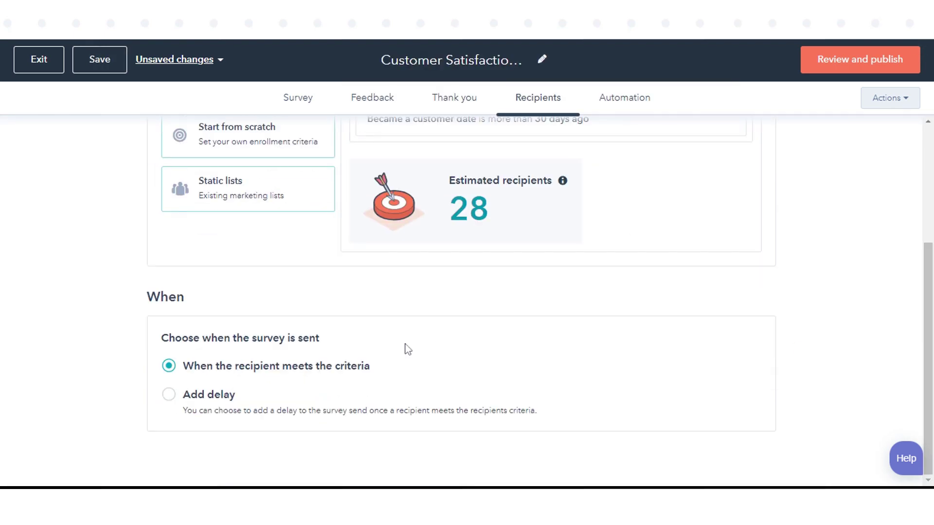
left_click(168, 395)
left_click(168, 367)
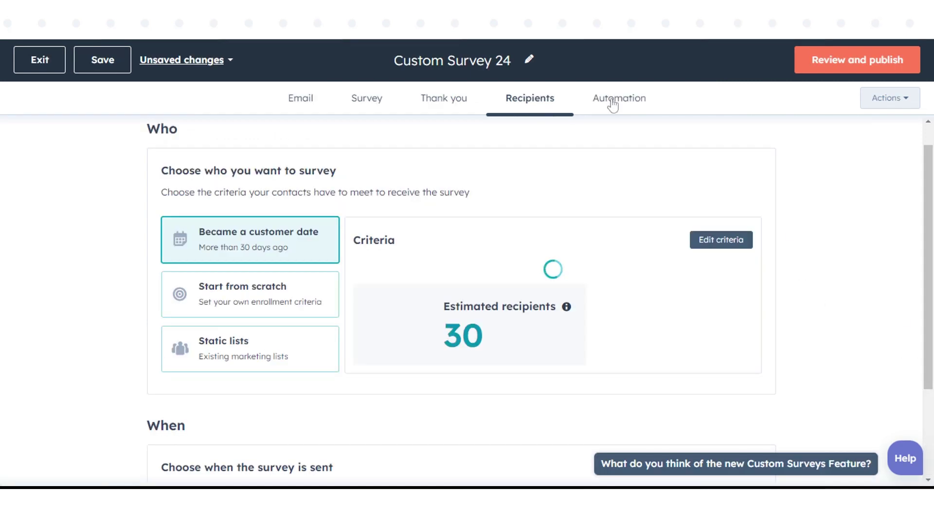
Step: In the Automation settings, notify the bisdesk test1 team about new survey responses
left_click(612, 105)
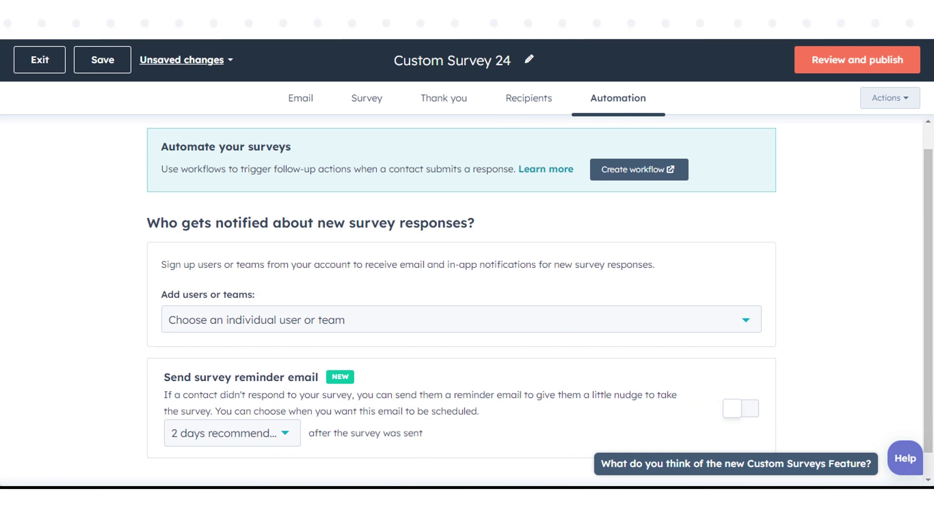
left_click(694, 326)
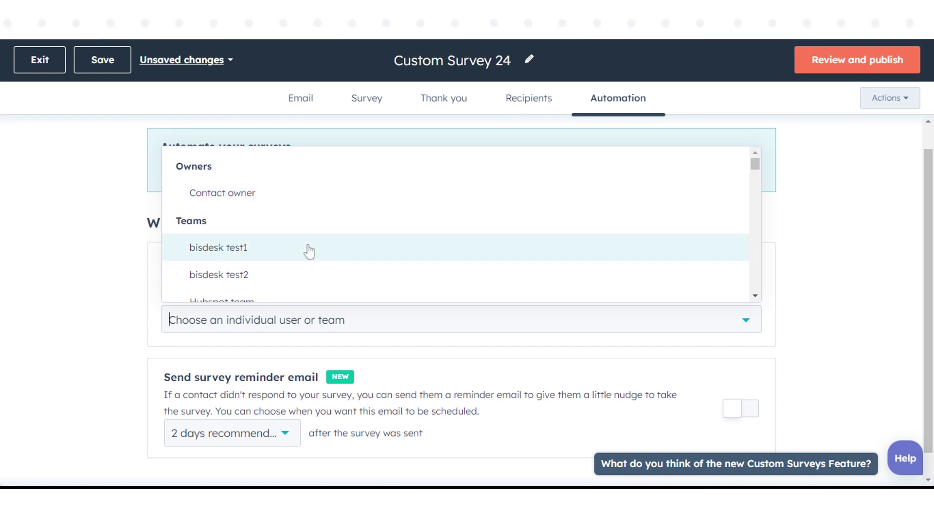
left_click(283, 256)
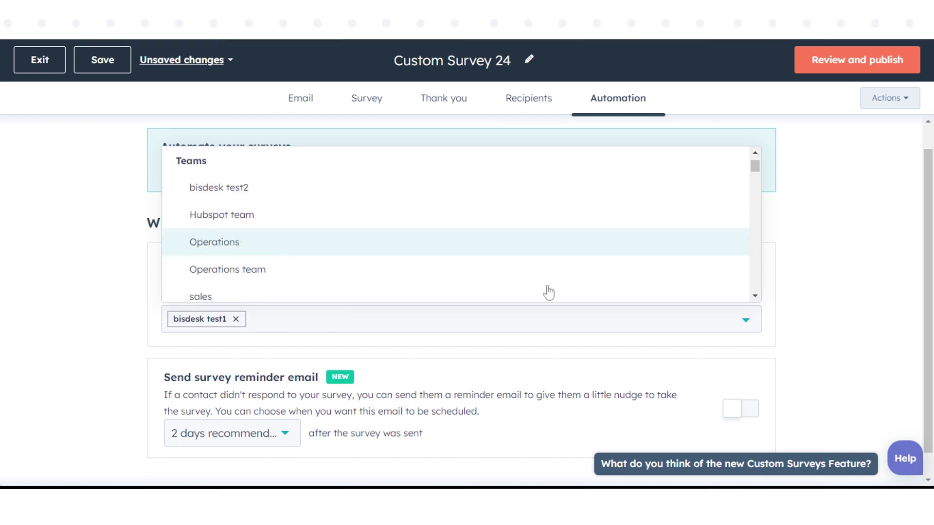
left_click(832, 277)
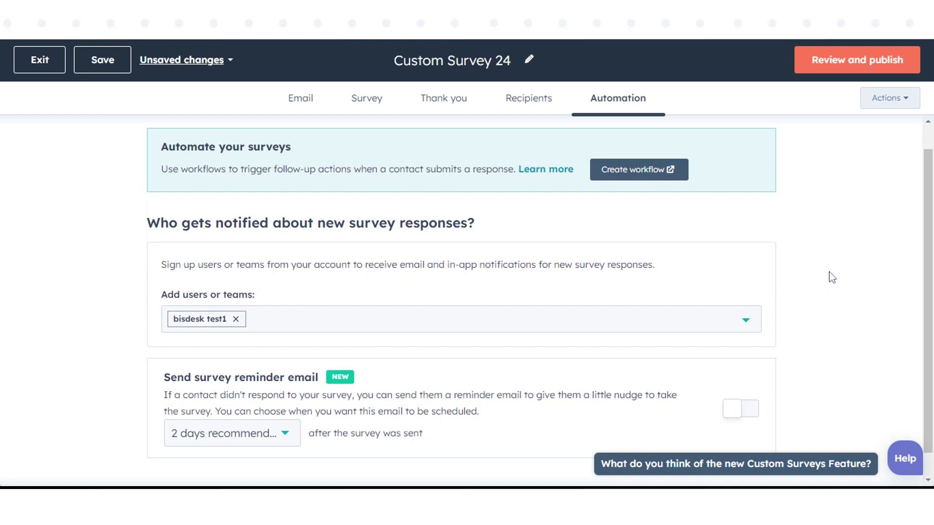